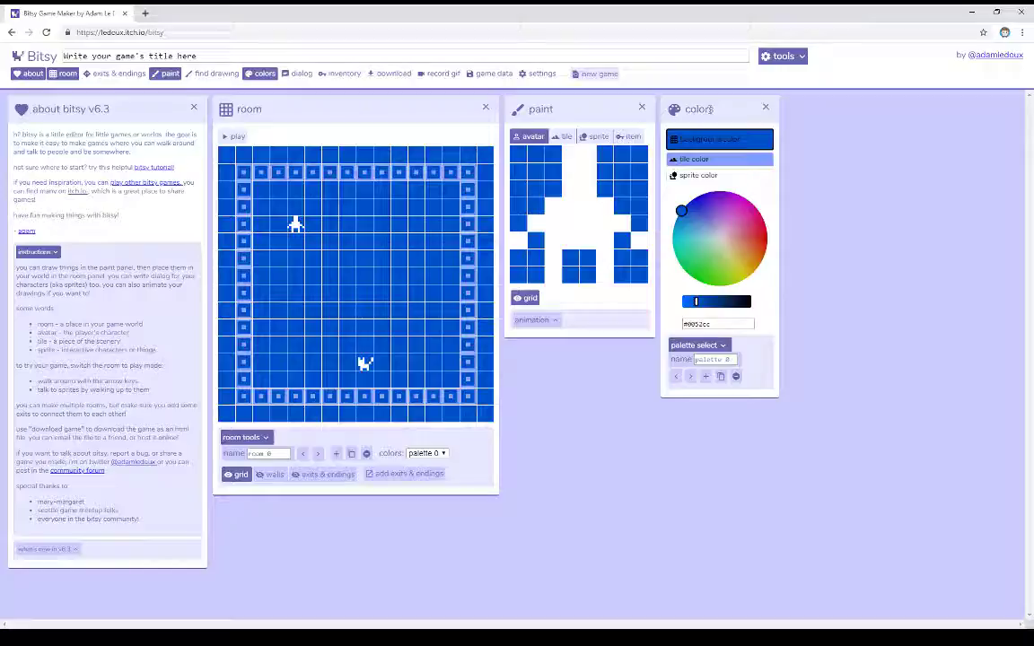
- Place the tea cup in the room near the top and show the inventory, where tea counts 0
left_click(630, 136)
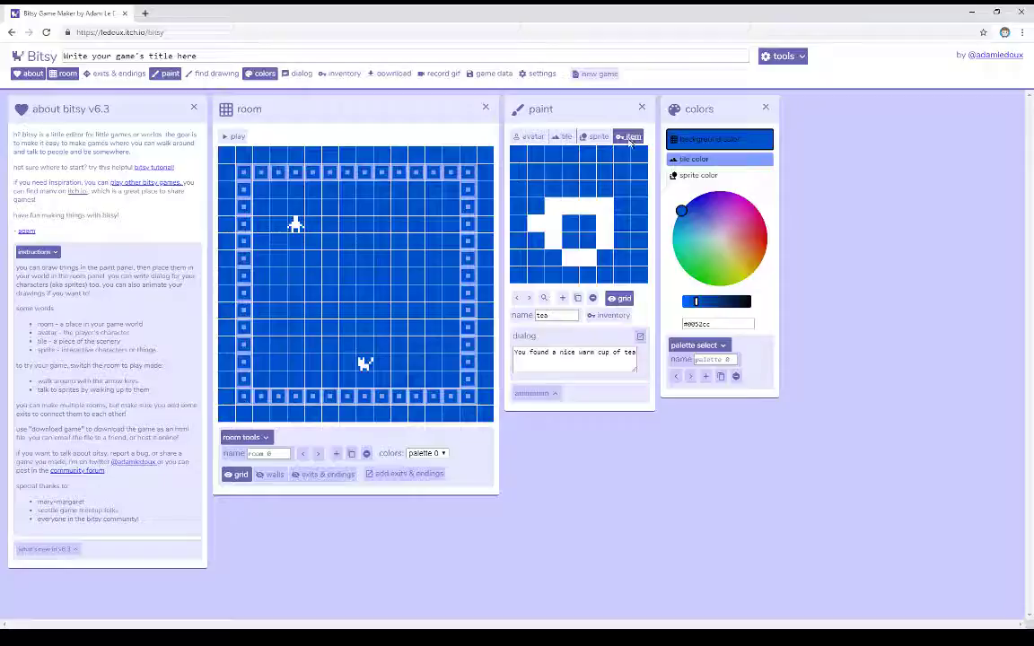
left_click(398, 226)
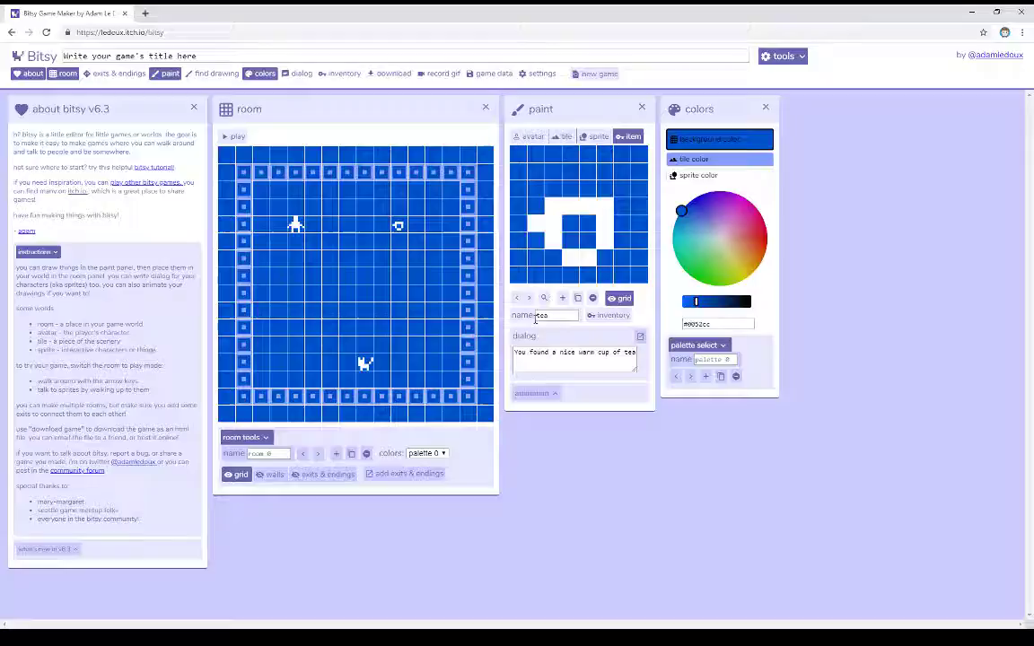
left_click(603, 319)
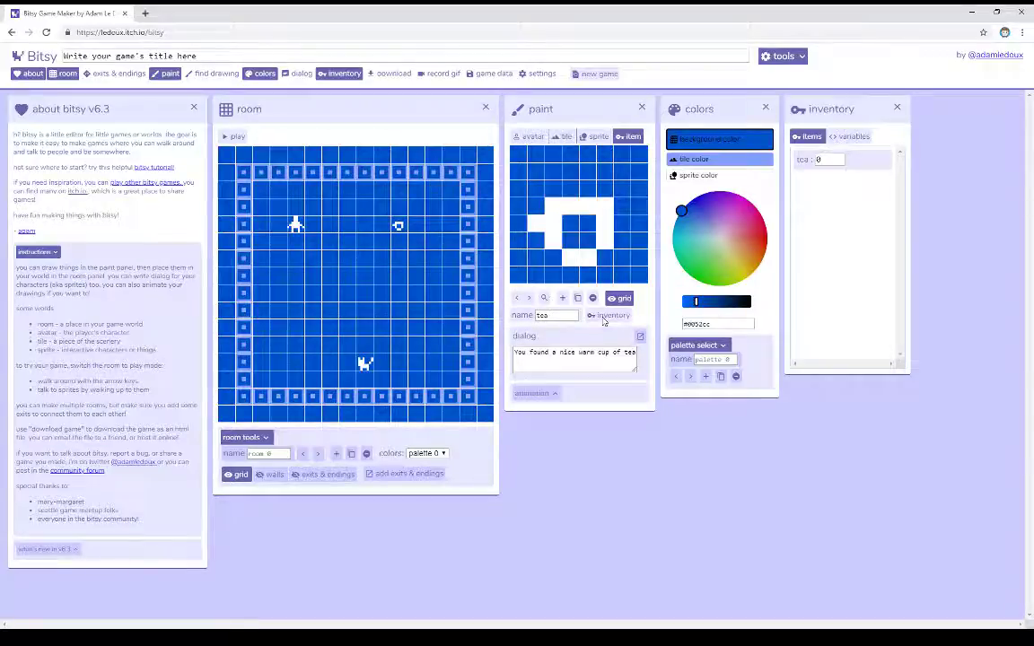
left_click(236, 138)
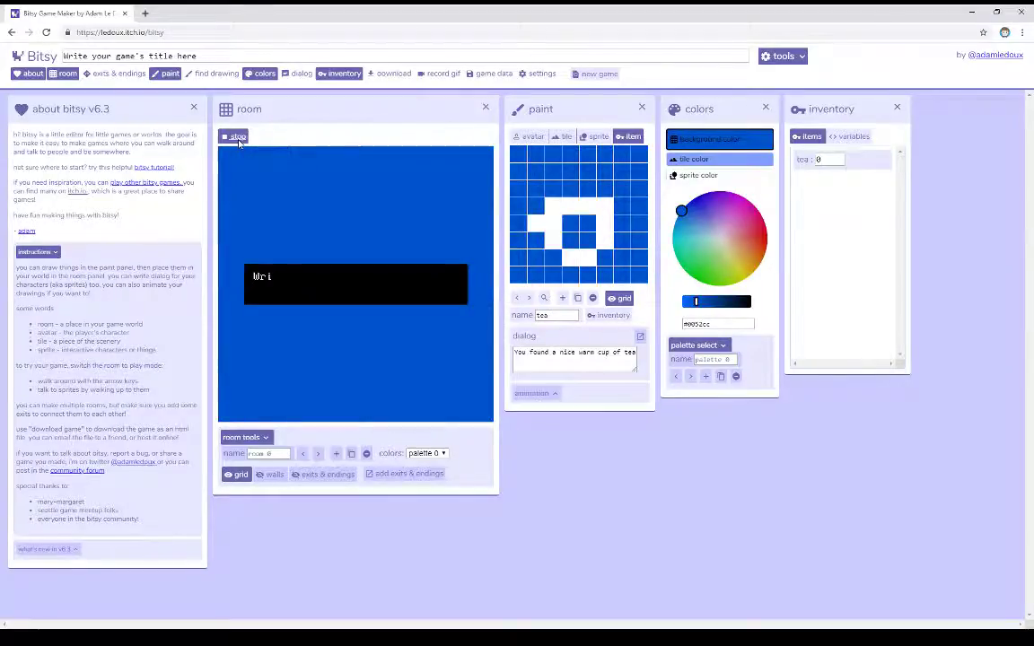
key("Right")
key("Right")
key("Right")
key("Right")
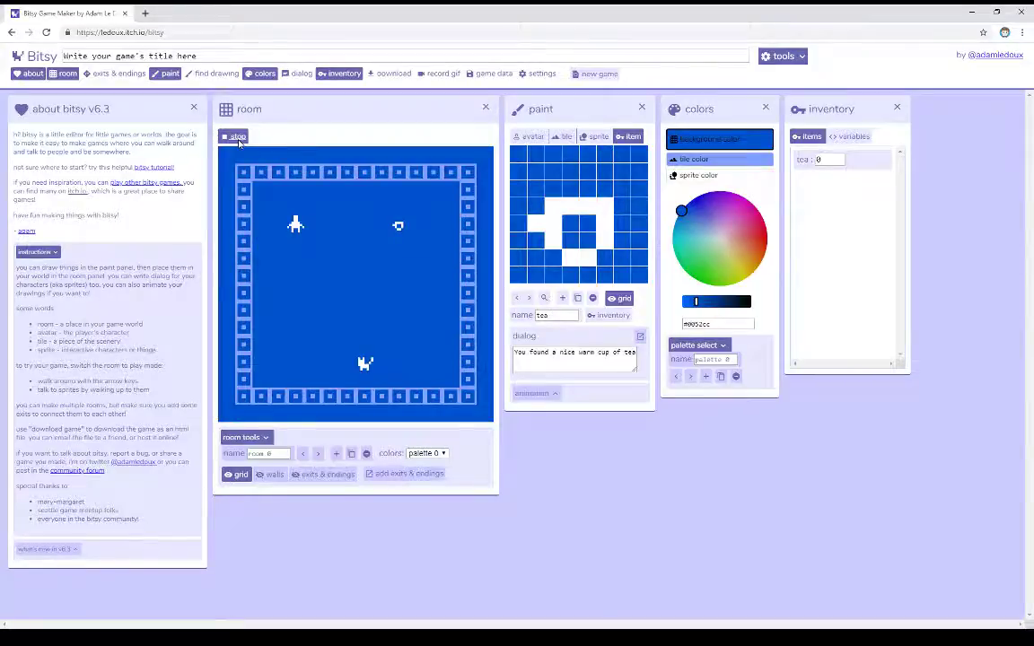
key("Right")
key("Right")
key("Right")
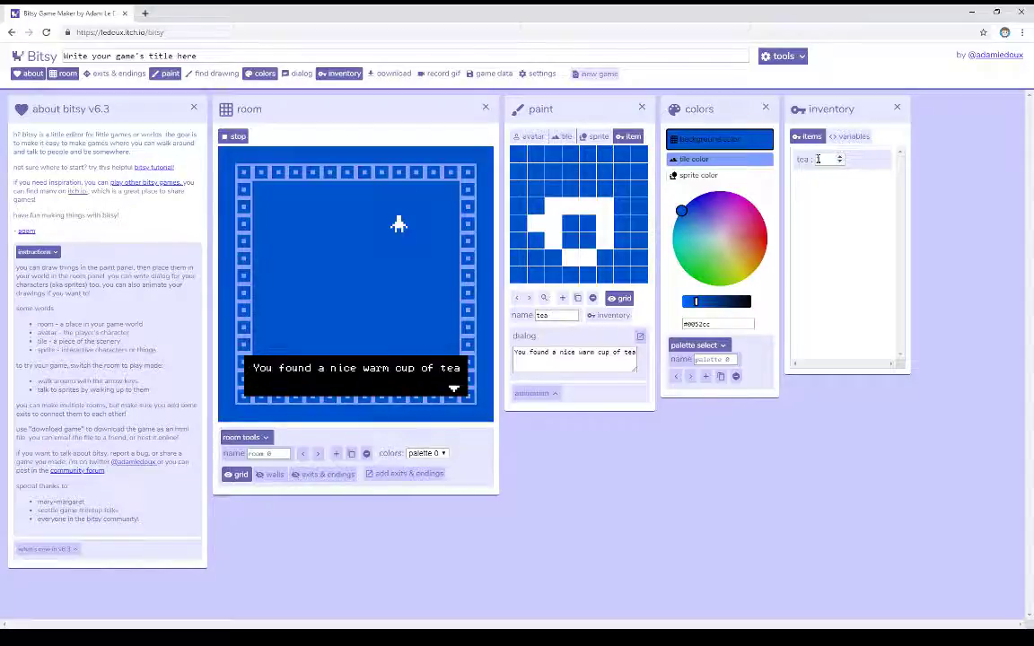
left_click(233, 137)
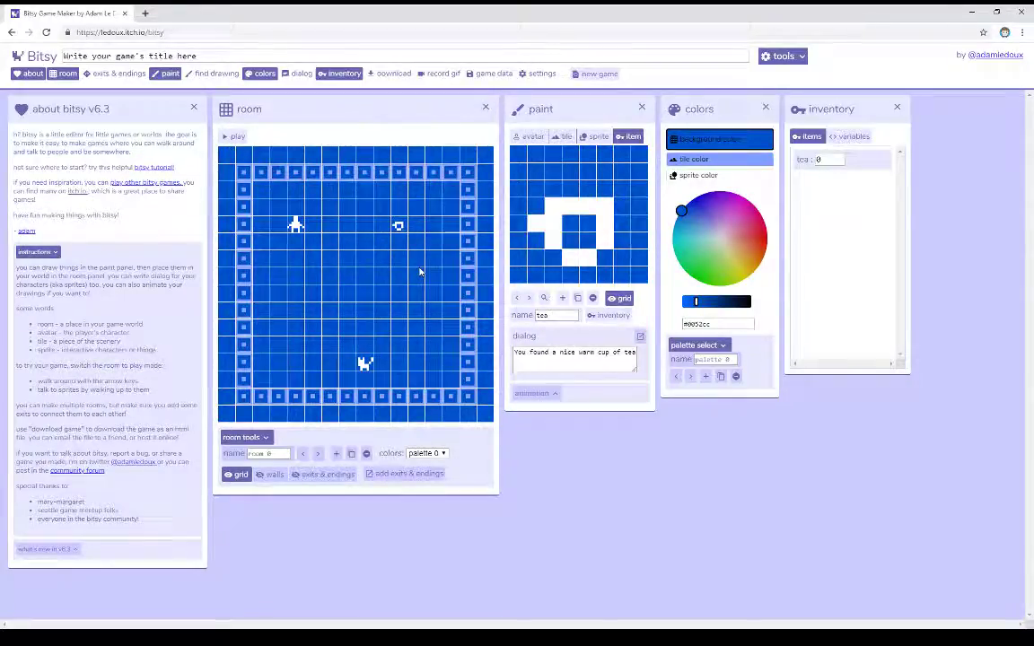
- Select the cat sprite and open its dialog panel with colours and inventory hidden, then edit the 'I'm a cat.' line
left_click(598, 137)
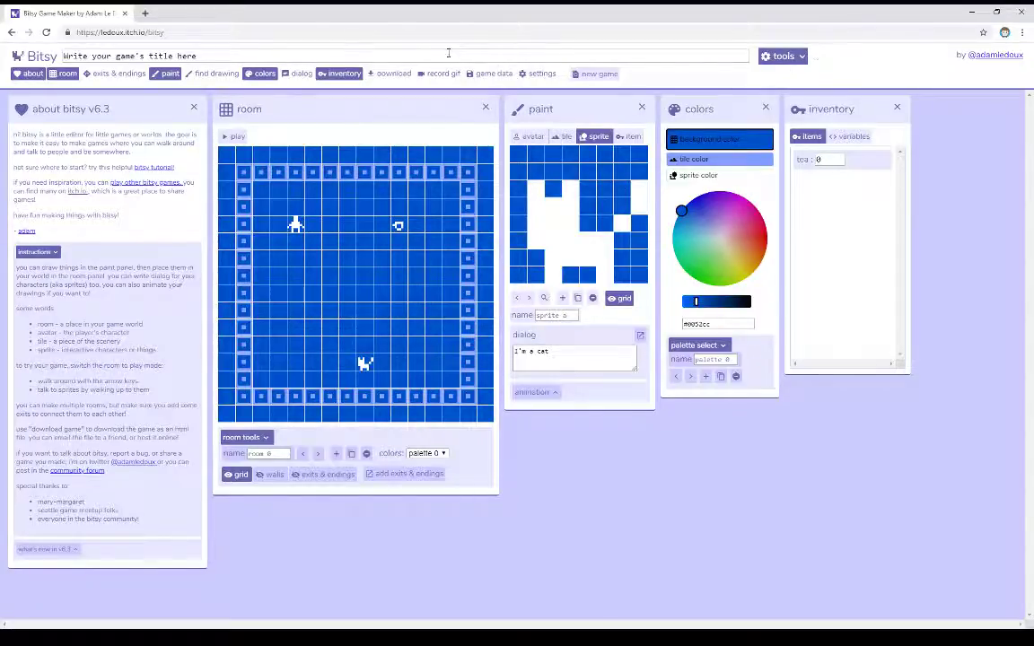
left_click(301, 74)
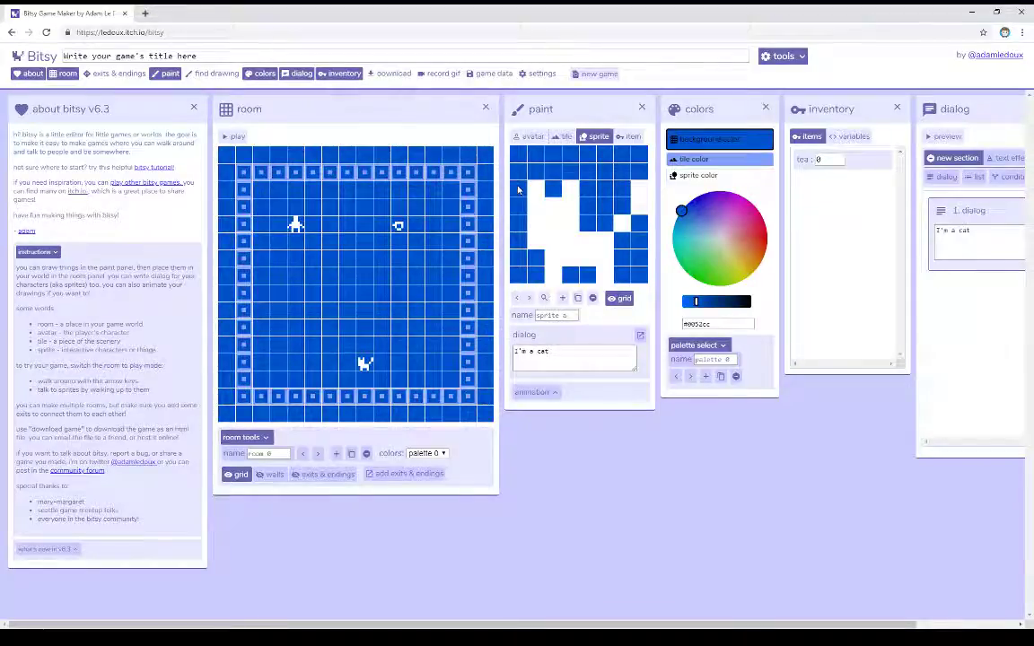
left_click(765, 107)
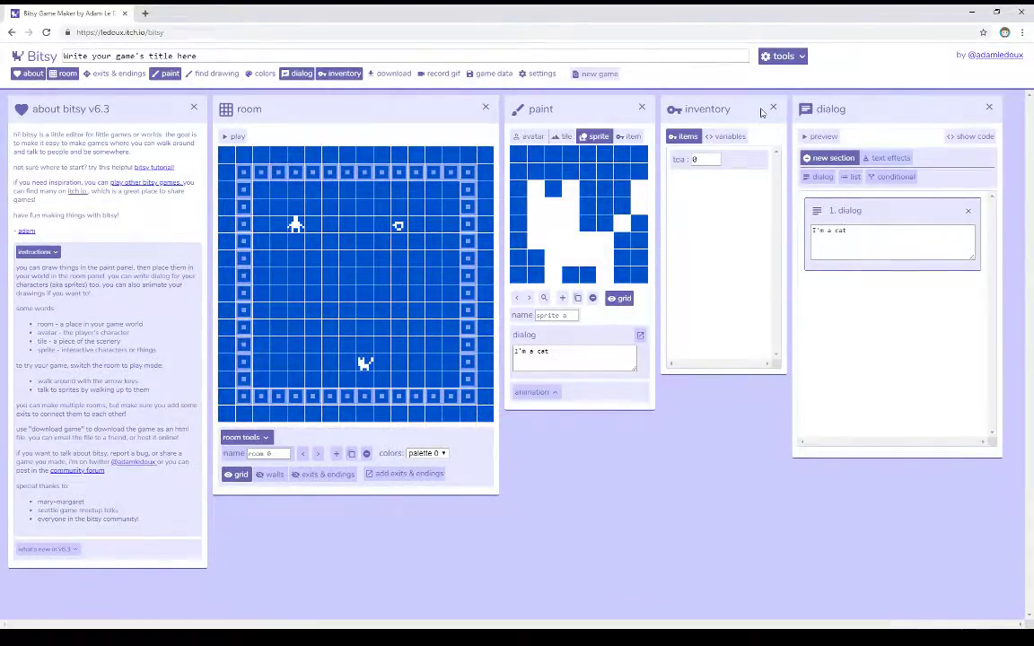
left_click(773, 108)
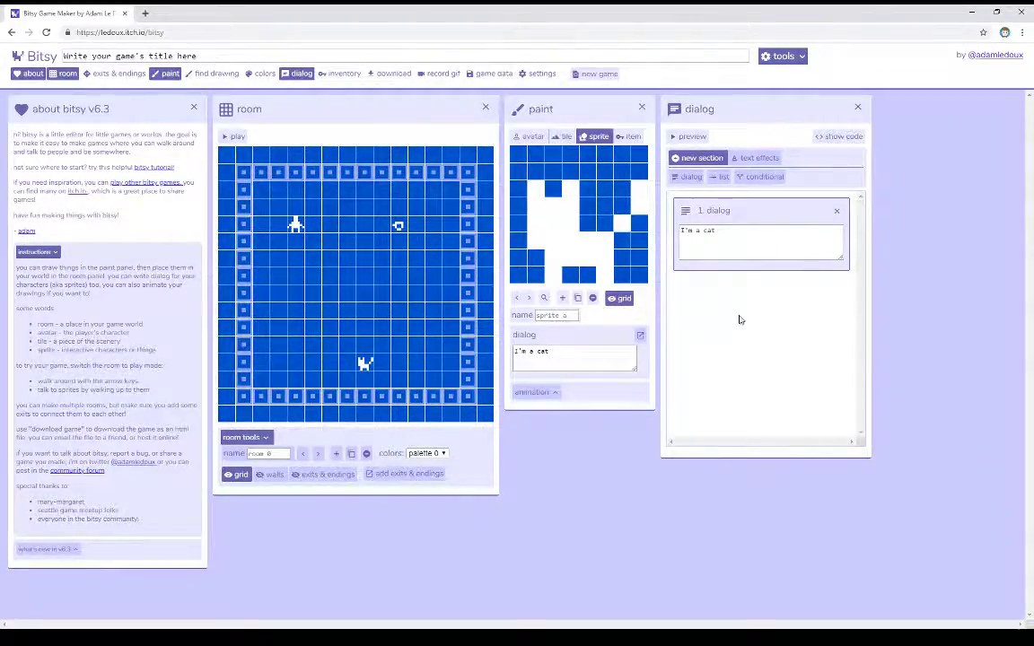
left_click(769, 241)
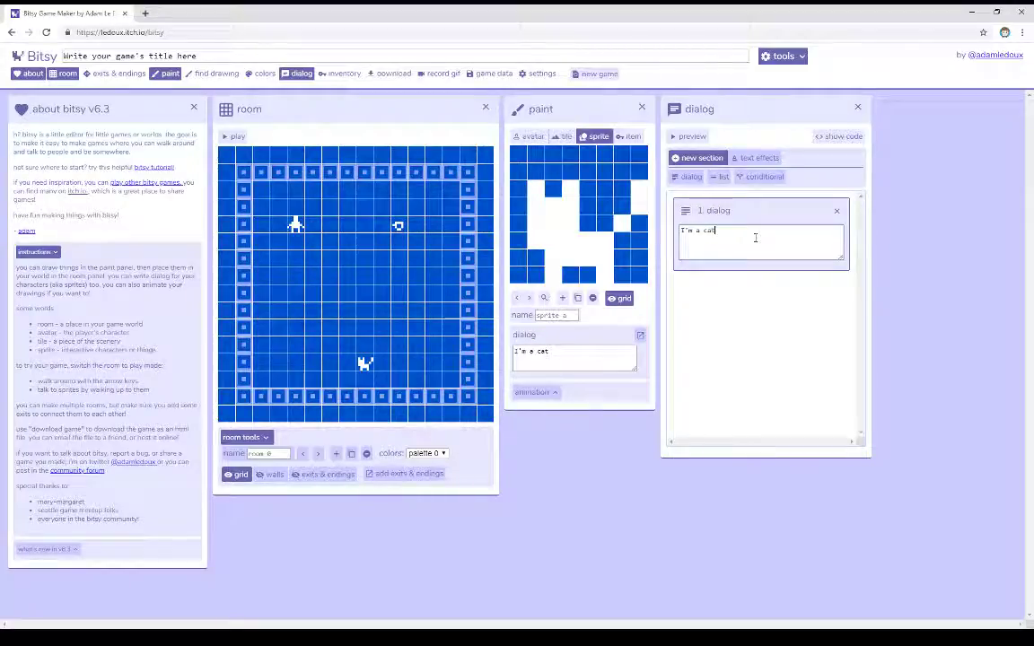
type(".")
- Delete the cat's 'I'm a cat.' line and add a 'tea == 1' conditional with a default branch
left_click(837, 210)
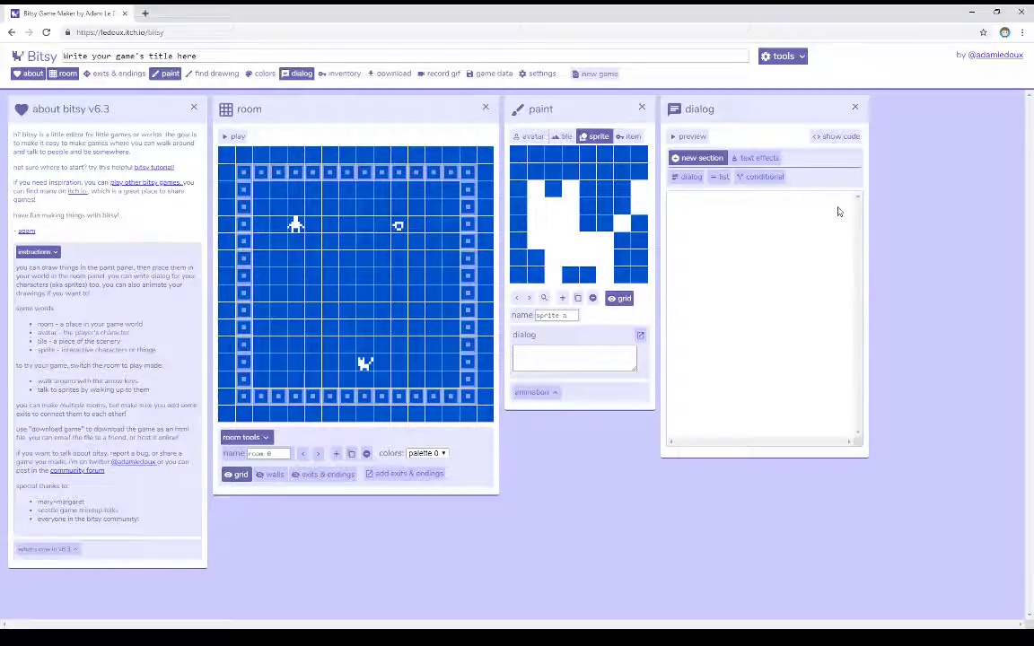
left_click(766, 180)
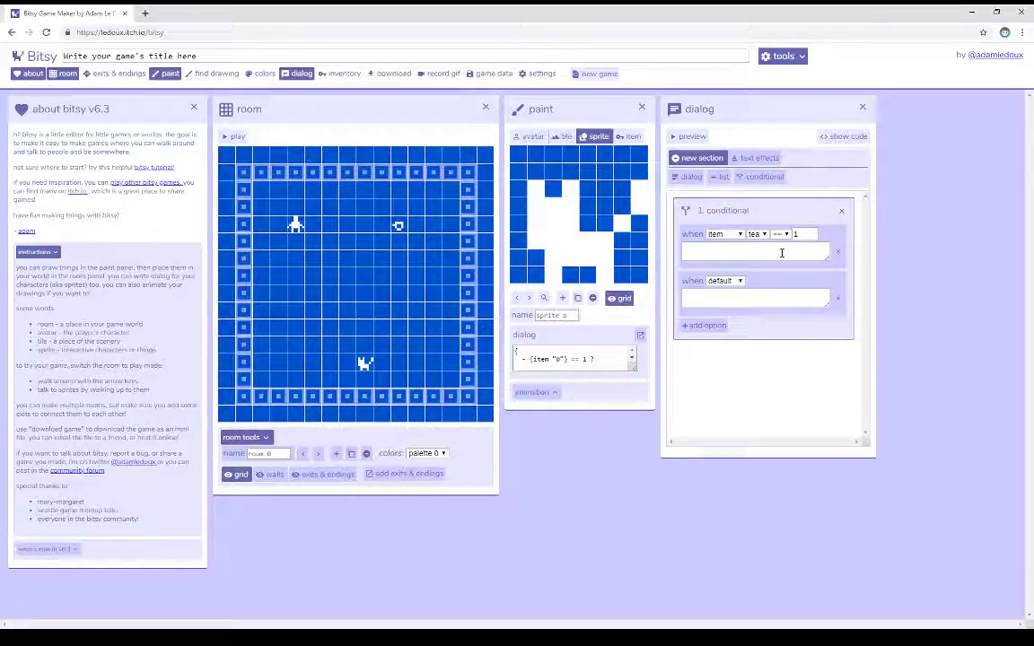
- Write 'You found it!' for the tea == 1 branch and 'Go get it!' for the default branch
left_click(782, 253)
type("You fo")
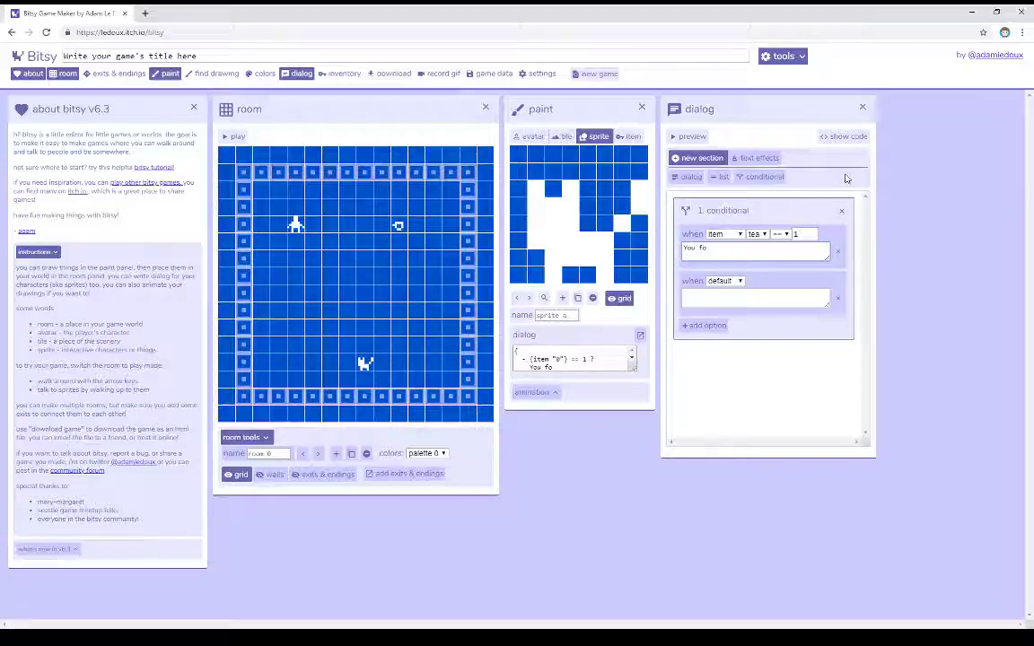
type("und it!")
left_click(754, 296)
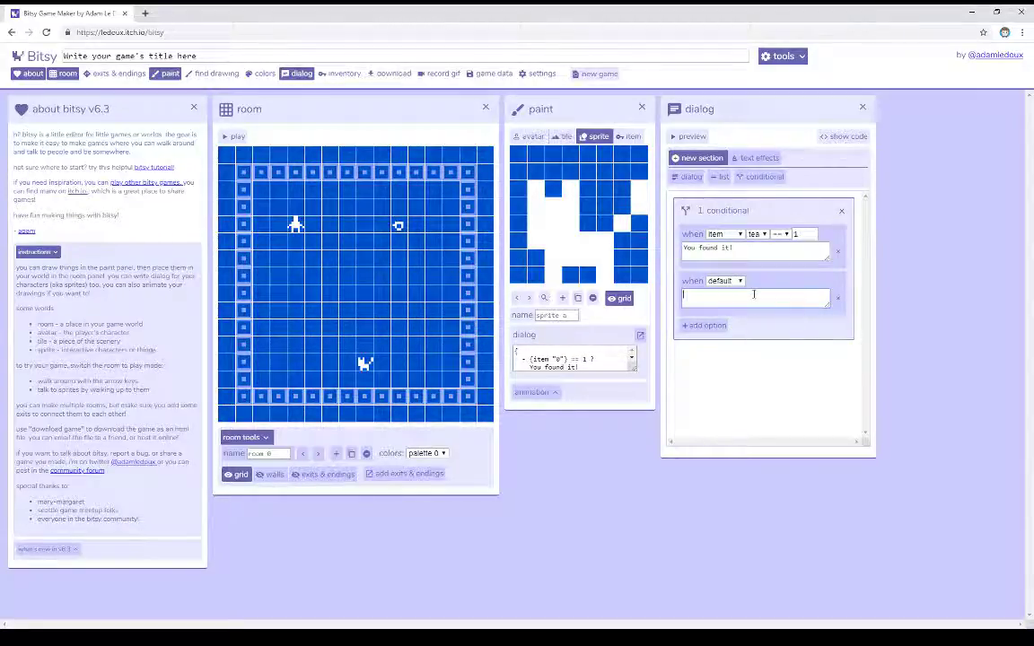
type("a")
type("o get it")
key("BackSpace")
key("BackSpace")
key("BackSpace")
key("BackSpace")
type("t it!")
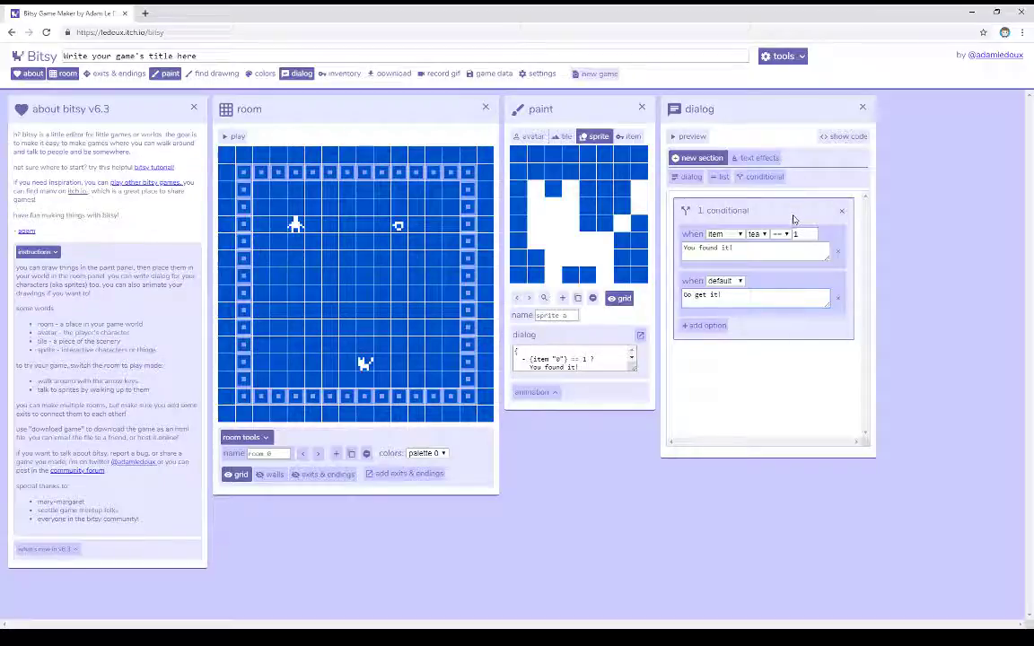
- Play the game and walk the avatar to the cat, which answers 'Go get it!'
left_click(235, 136)
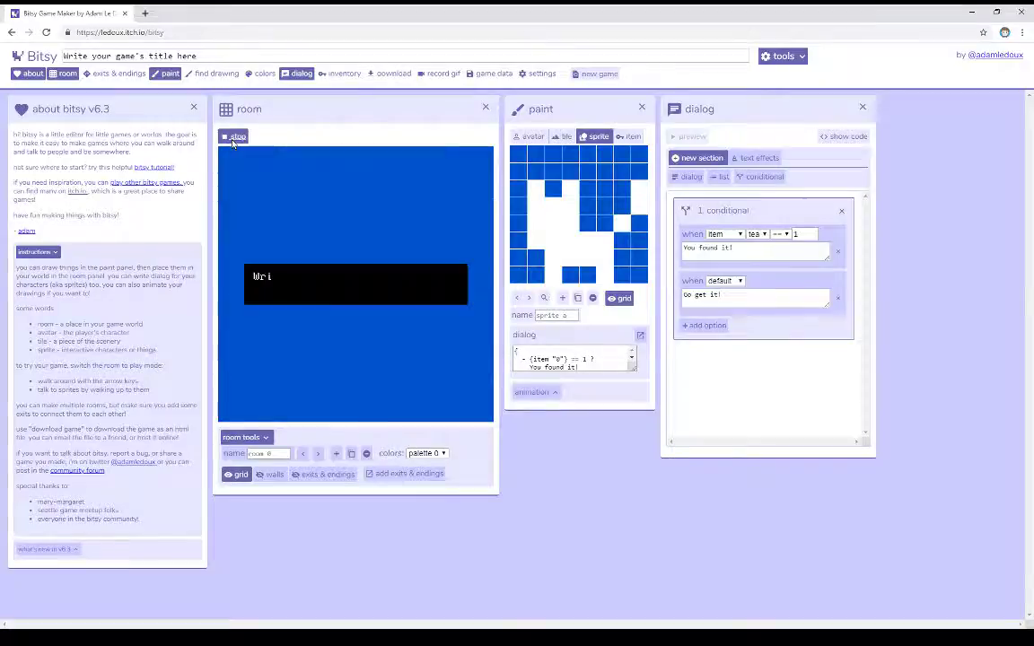
key("Right")
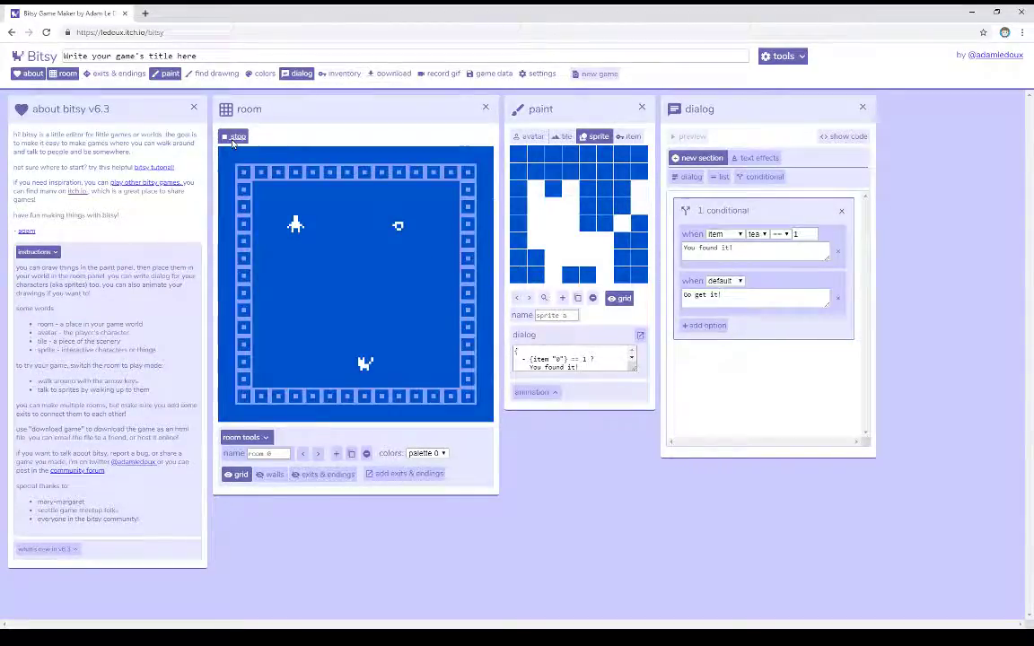
key("Right")
key("Right")
key("Right")
key("Right")
key("Down")
key("Down")
key("Down")
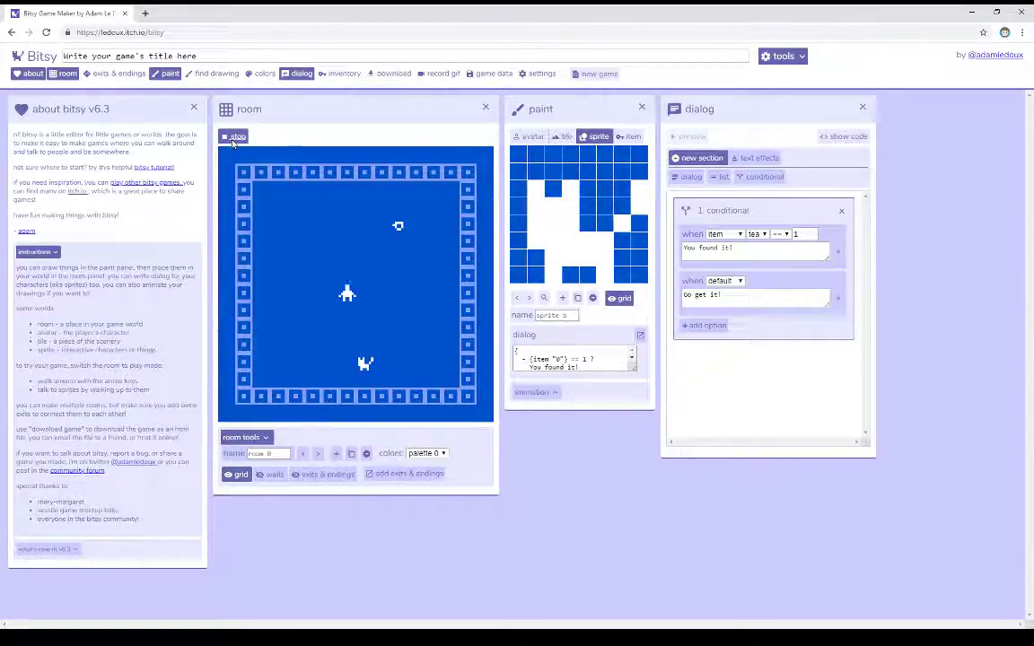
key("Down")
key("Right")
key("Down")
key("Down")
key("Down")
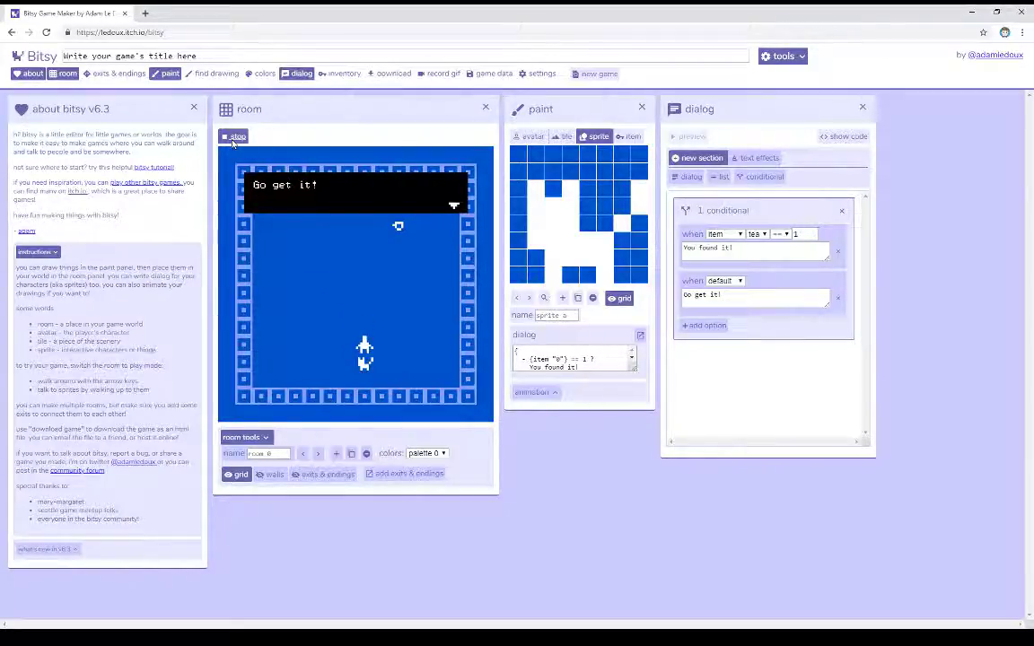
key("Down")
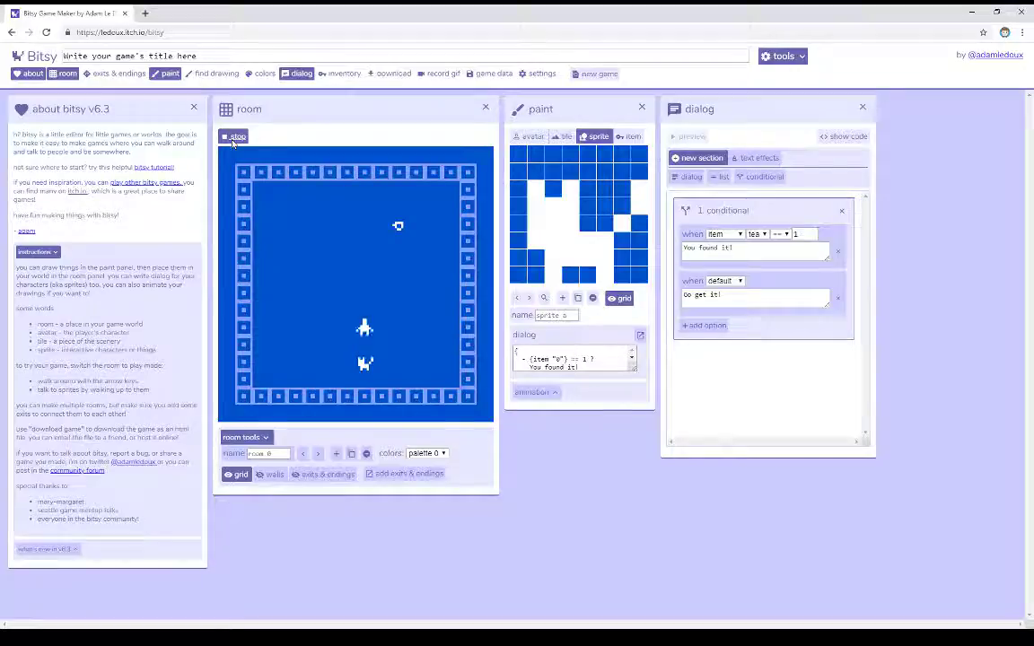
key("Down")
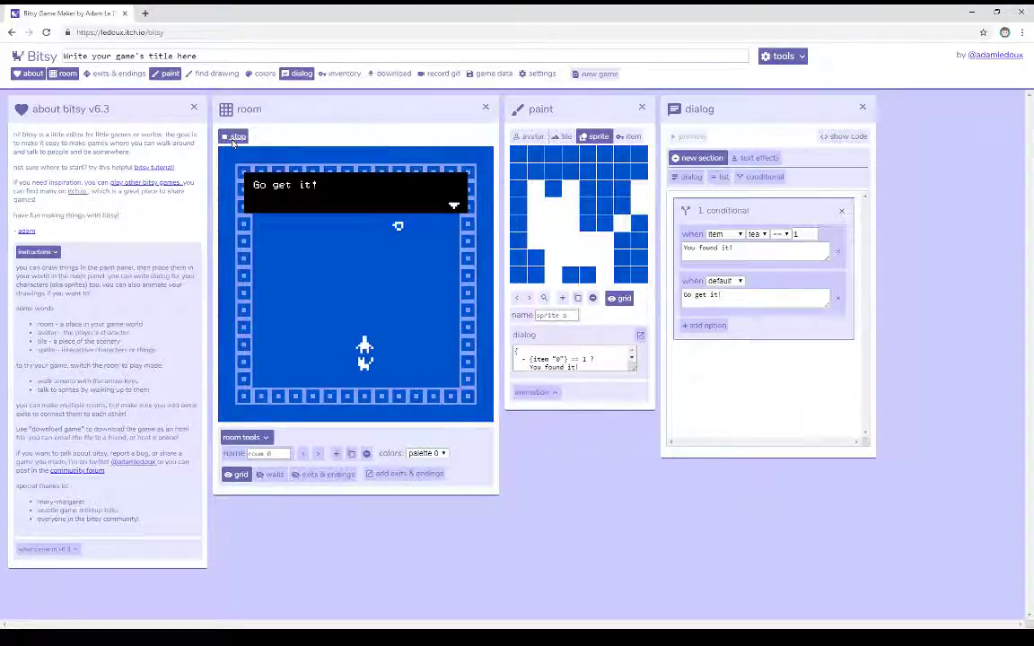
key("Down")
- Pick up the tea cup and return to the cat, which now says 'You found it!'
key("Up")
key("Up")
key("Up")
key("Up")
key("Up")
key("Up")
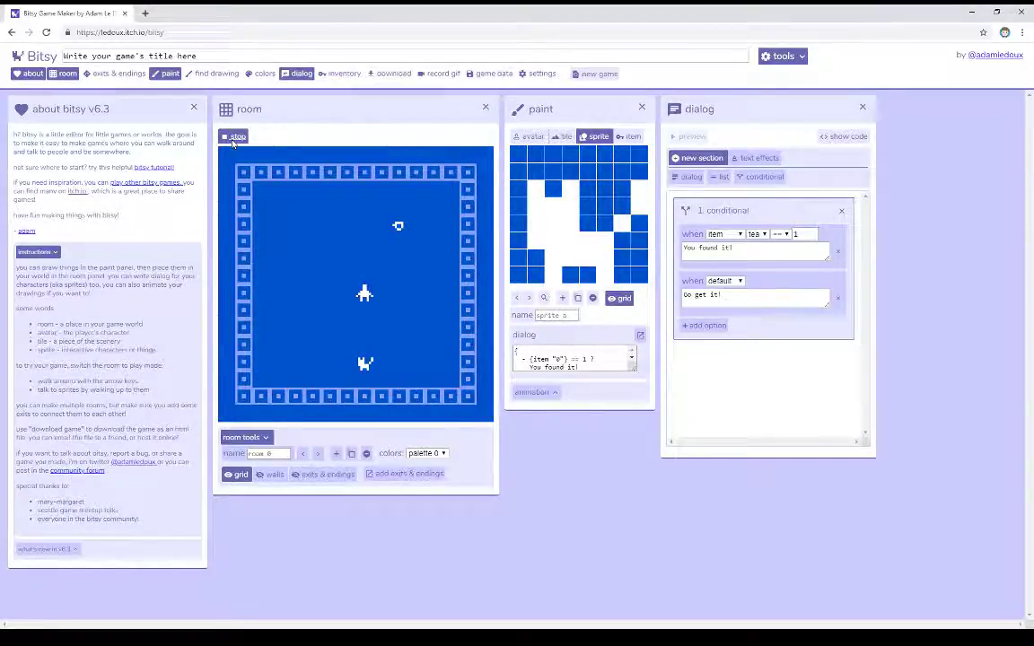
key("Up")
key("Right")
key("Right")
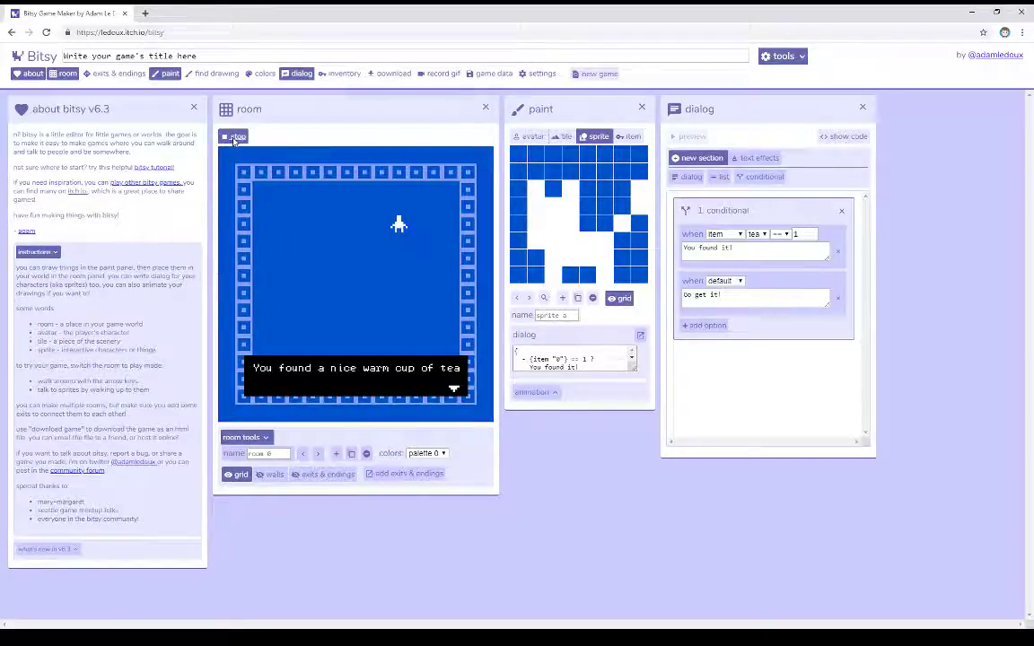
key("Right")
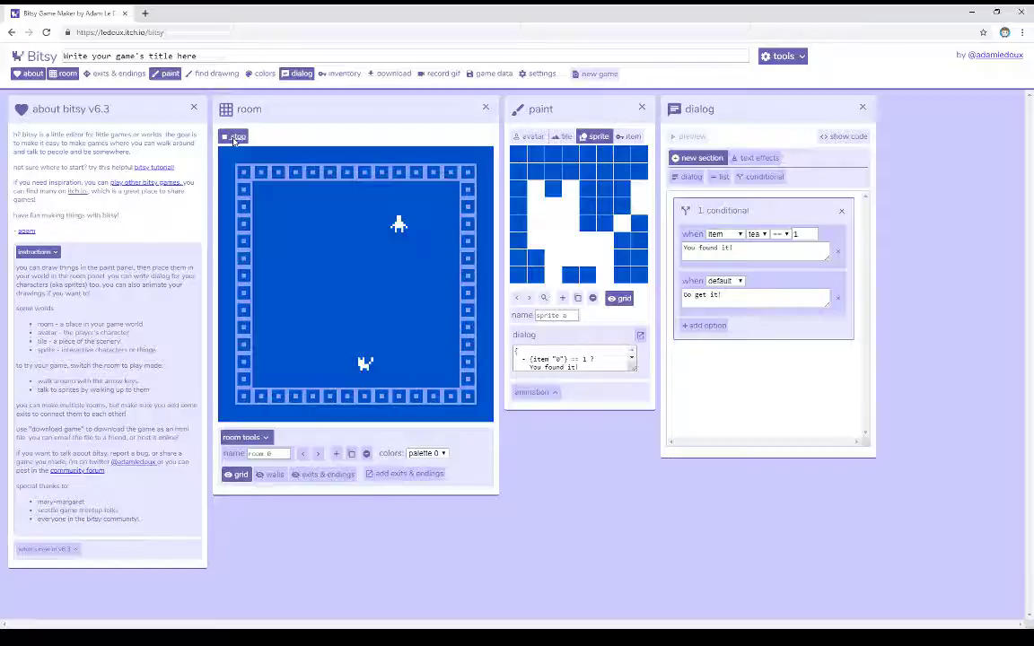
key("Down")
key("Down")
key("Down")
key("Down")
key("Left")
key("Left")
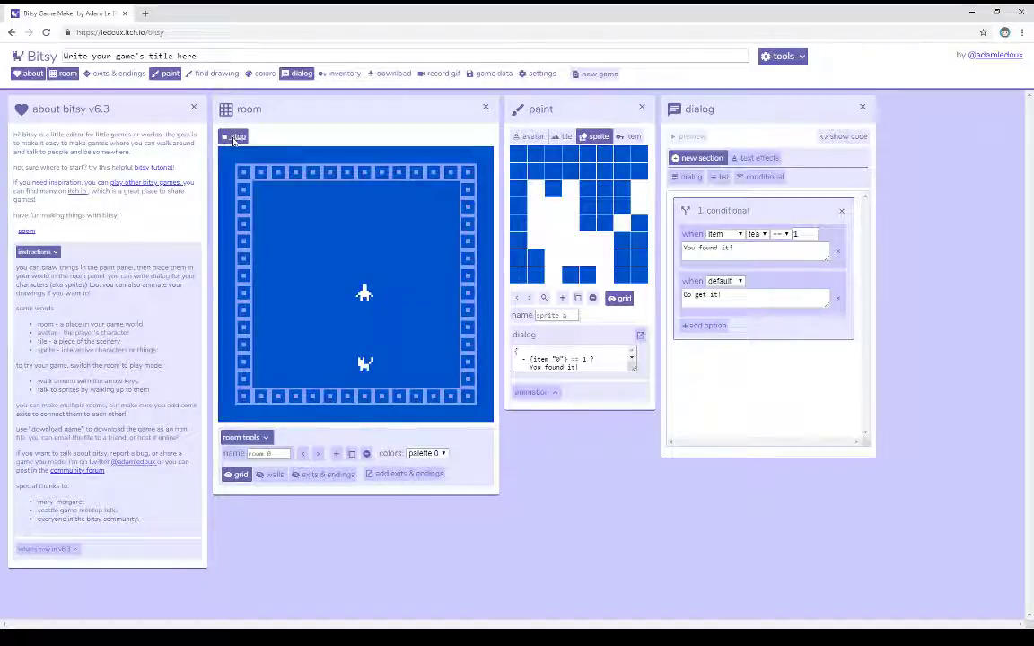
key("Down")
key("Down")
key("Down")
key("Down")
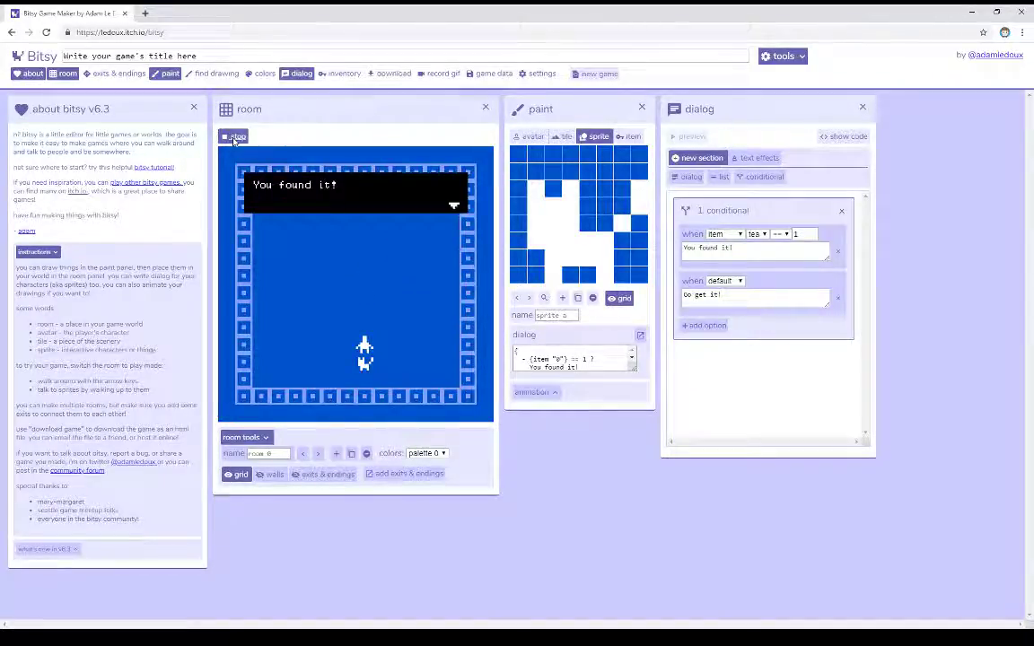
key("Down")
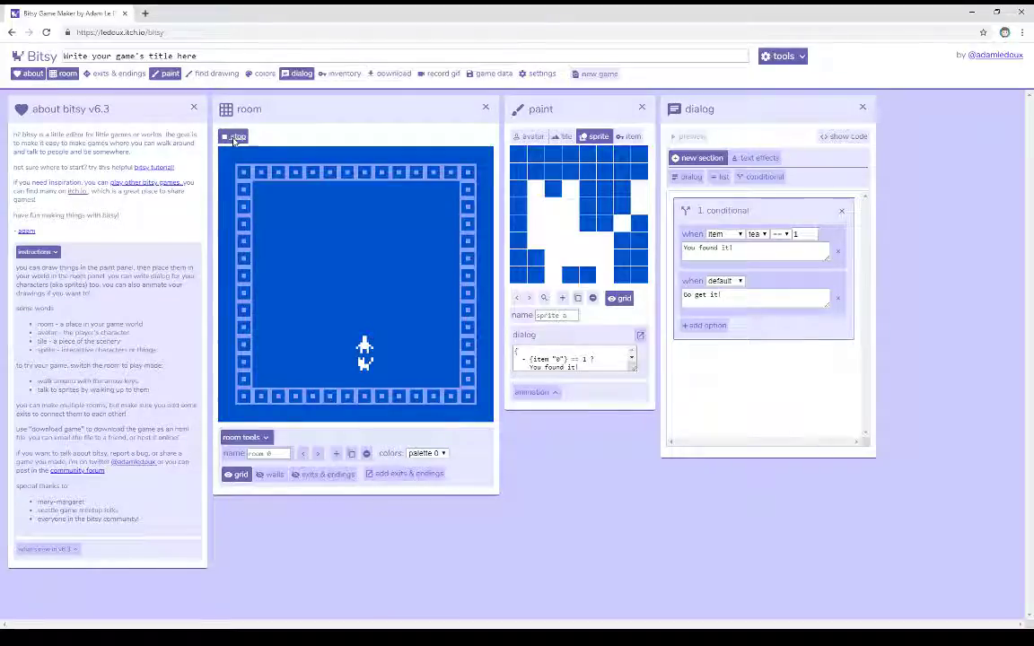